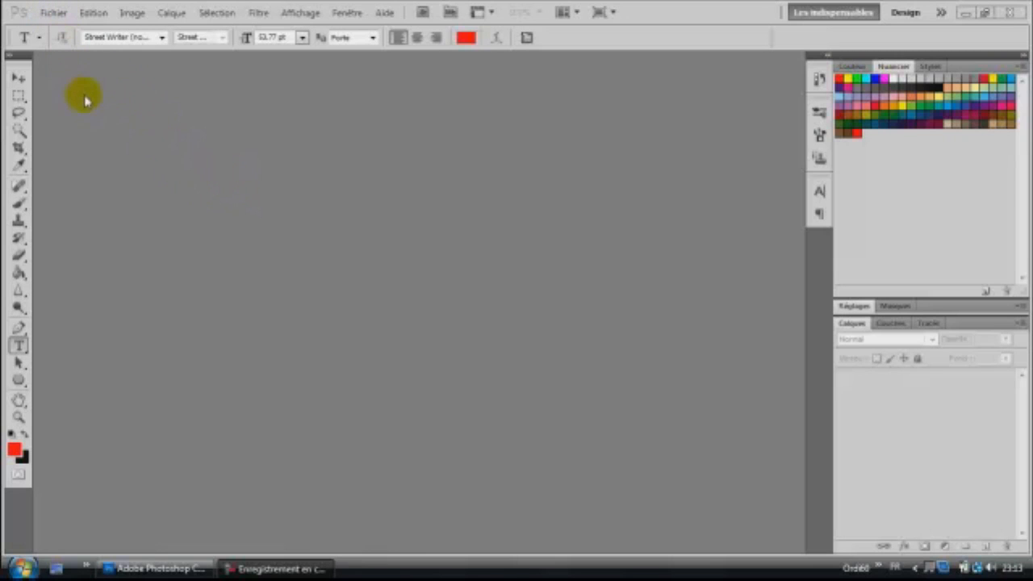
# Open the street photo images (9).jpg from the Téléchargement folder
pyautogui.click(53, 12)
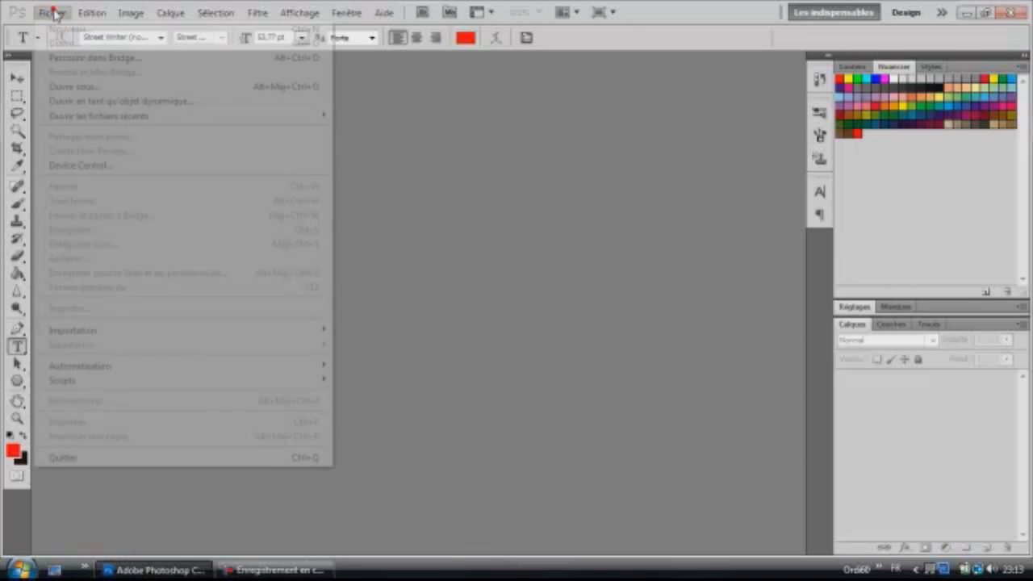
pyautogui.click(83, 43)
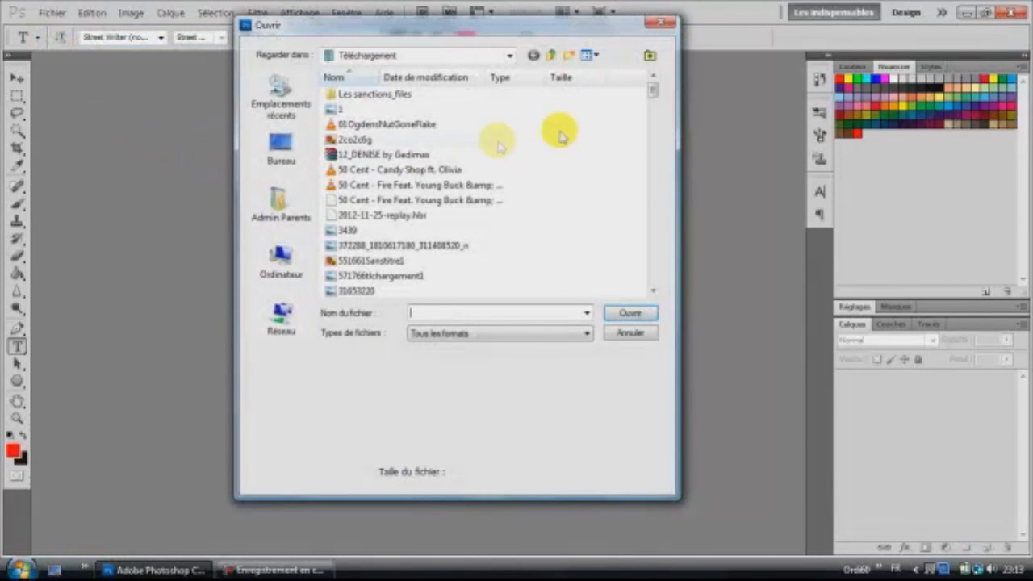
pyautogui.moveTo(654, 90); pyautogui.dragTo(653, 177)
pyautogui.doubleClick(379, 240)
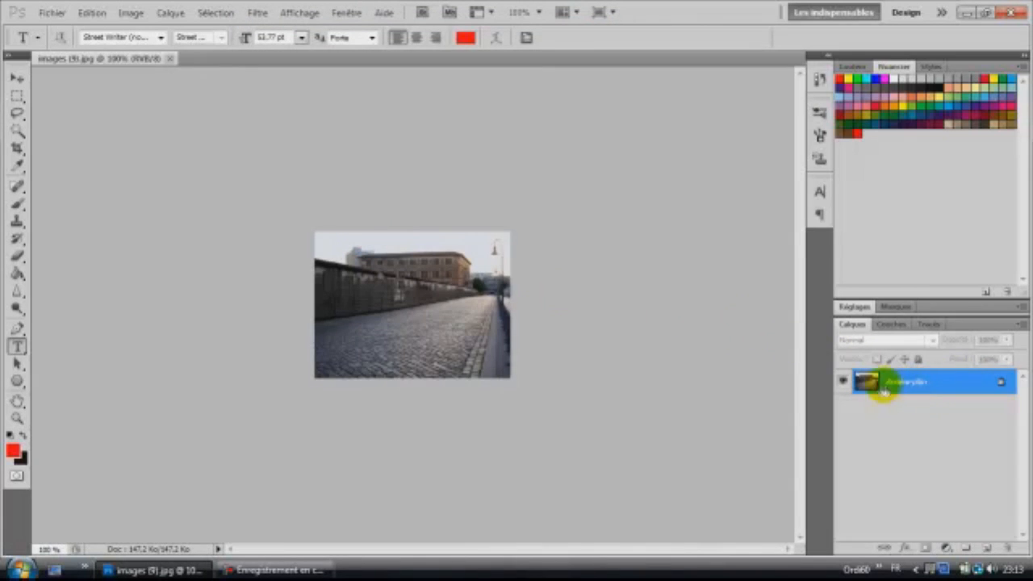
# Convert the locked background into the regular layer Calque 0 and add two empty layers above it
pyautogui.doubleClick(960, 383)
pyautogui.click(922, 232)
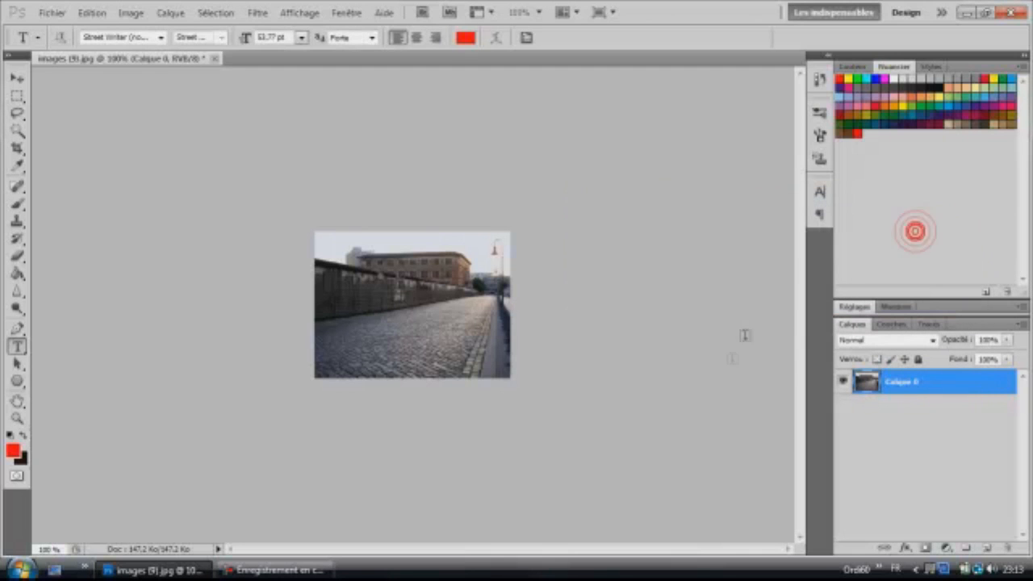
pyautogui.click(989, 549)
pyautogui.click(988, 549)
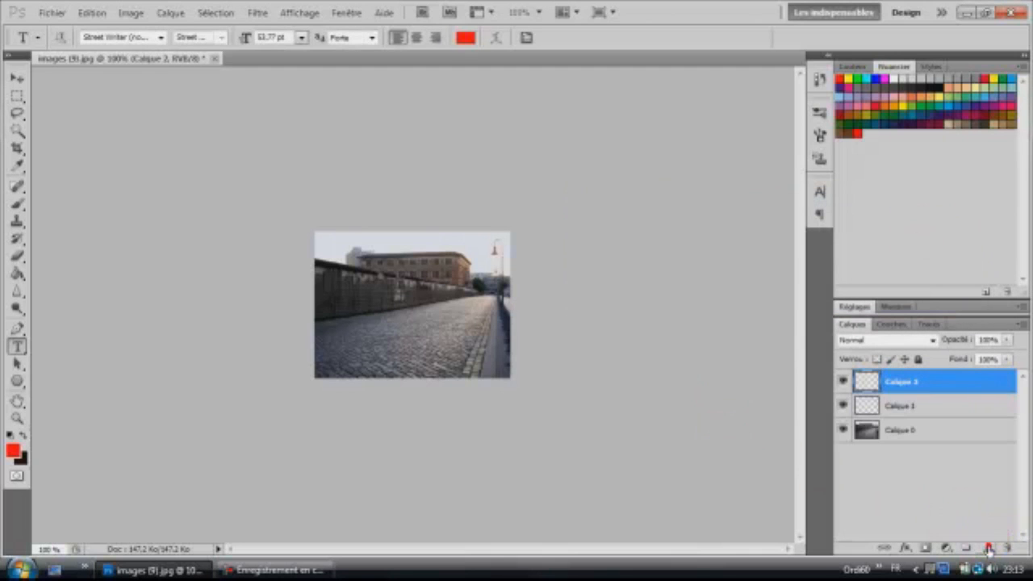
# On Calque 1, write the text "Riujin" in the red Street Writer font and position it over the wall
pyautogui.click(926, 414)
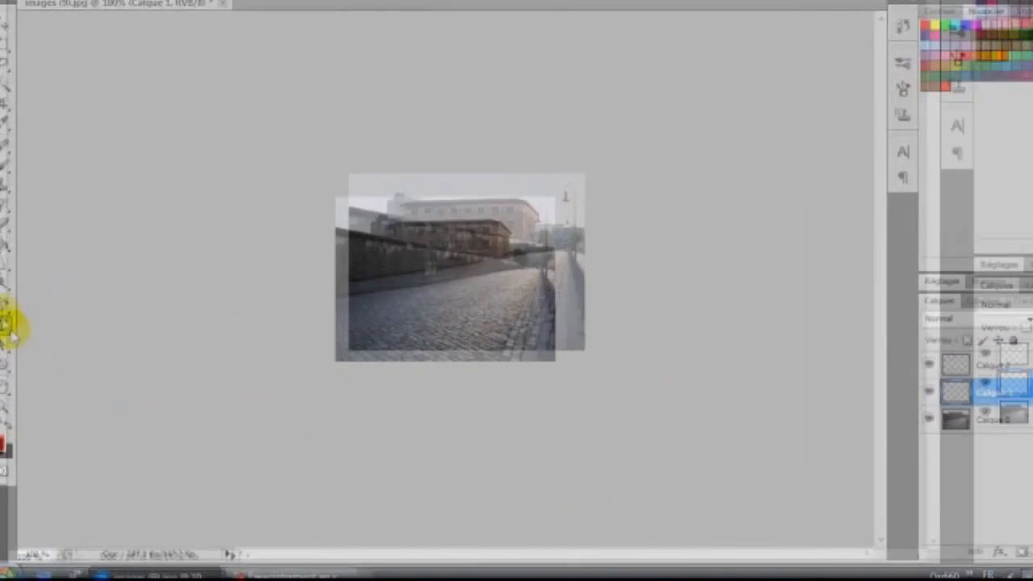
pyautogui.click(8, 327)
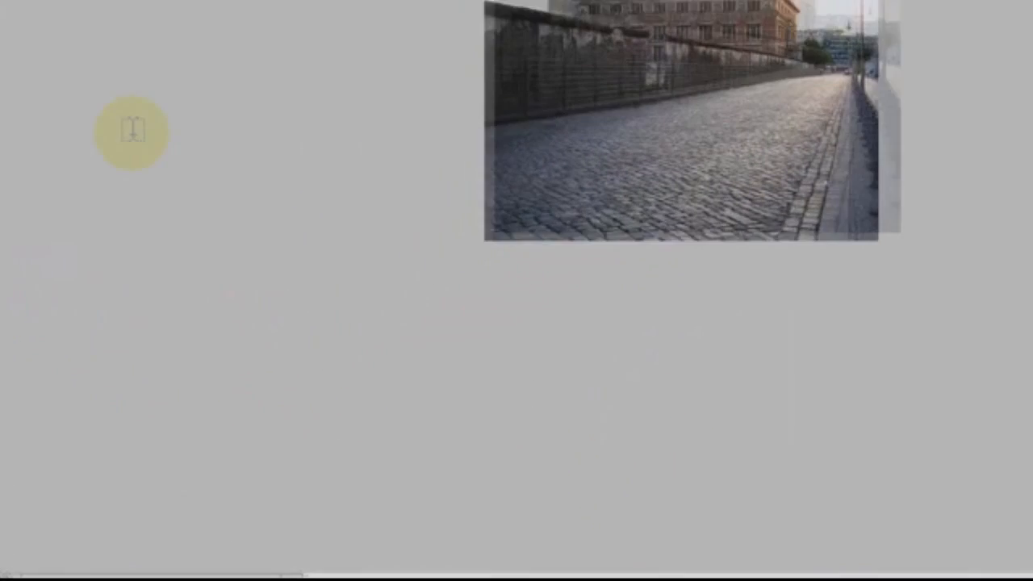
pyautogui.click(541, 102)
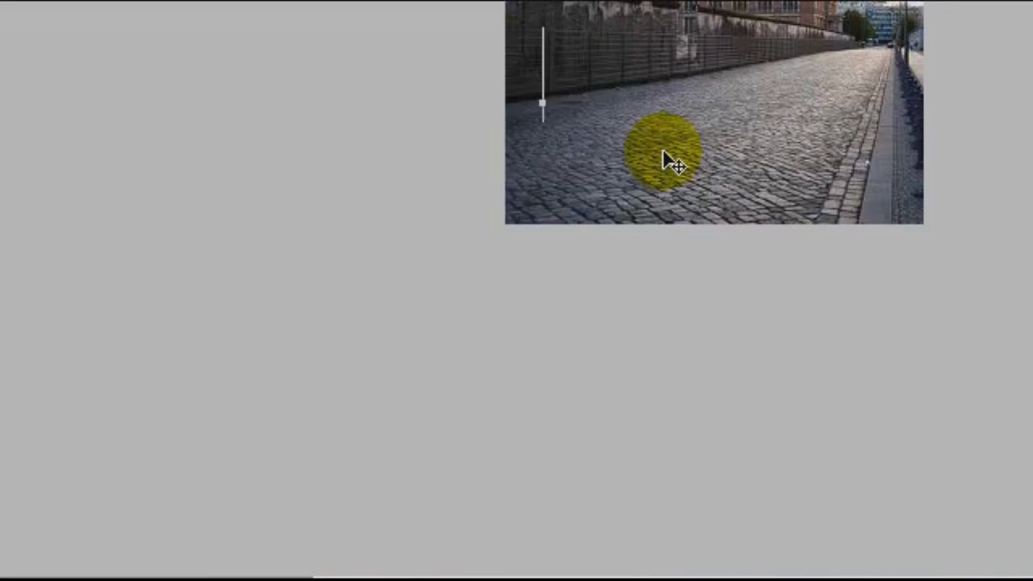
pyautogui.write('Bill-san')
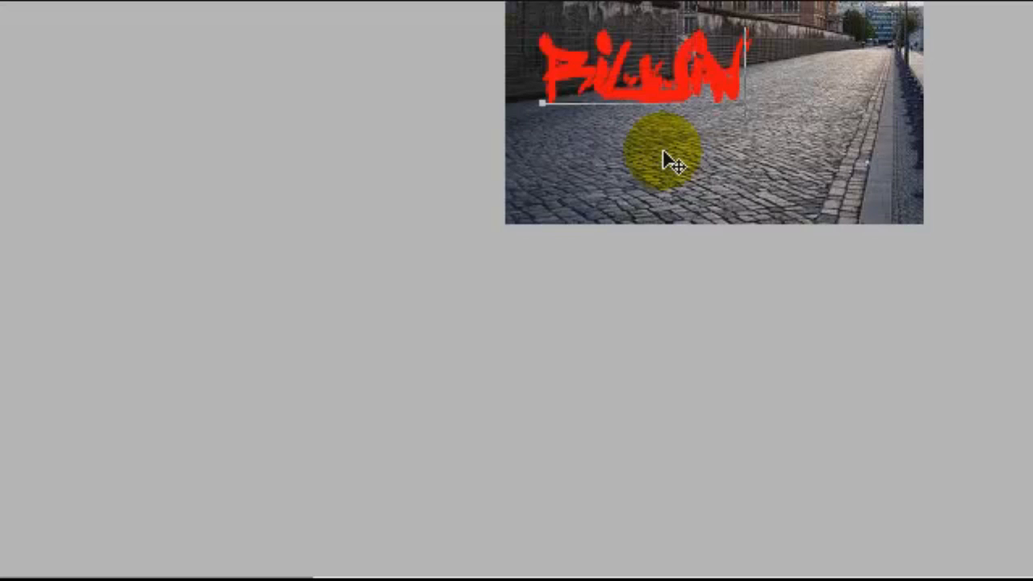
pyautogui.click(663, 120)
pyautogui.moveTo(678, 167); pyautogui.dragTo(683, 144)
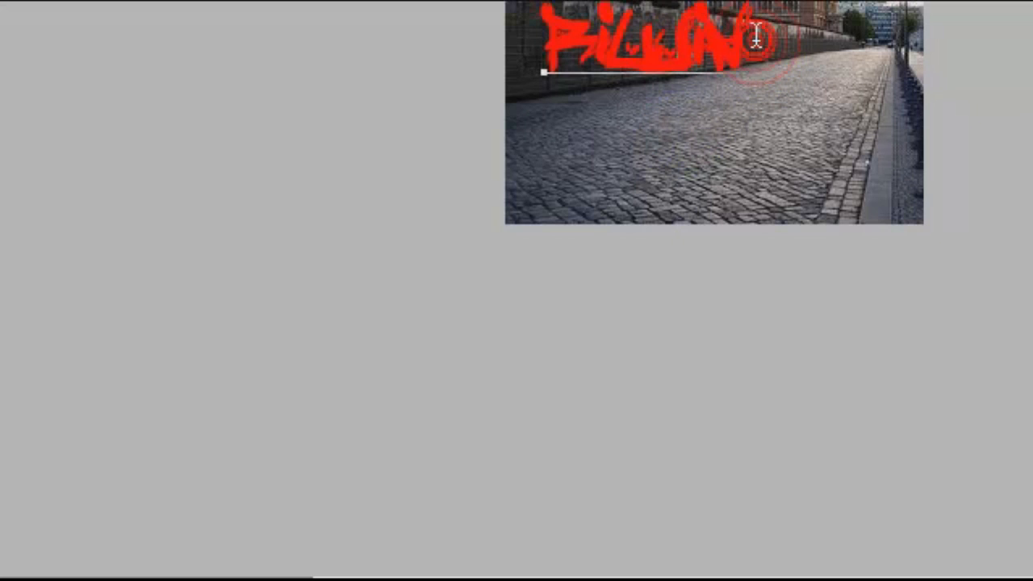
pyautogui.click(759, 37)
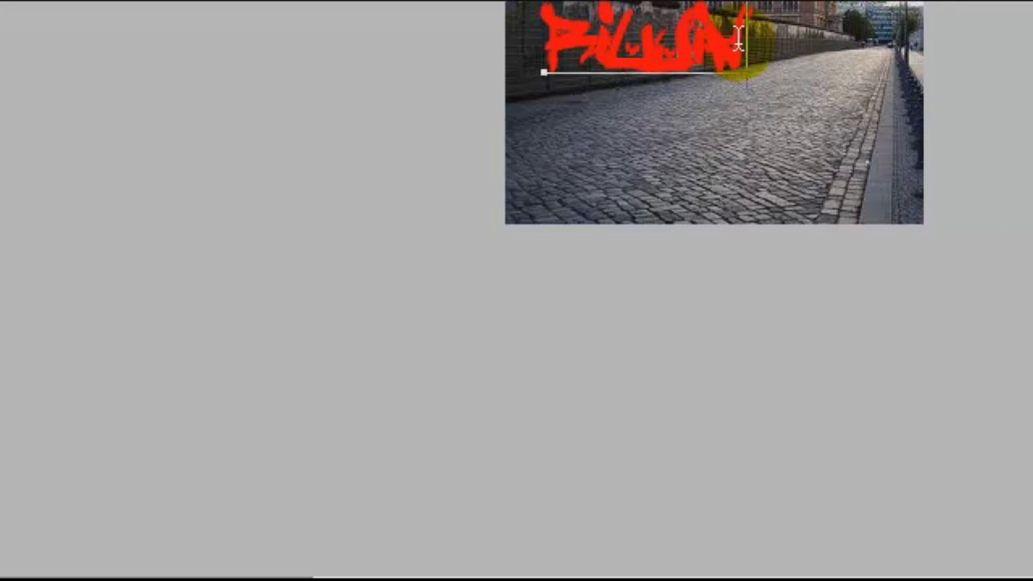
pyautogui.moveTo(691, 103)
pyautogui.mouseDown()
pyautogui.moveTo(659, 105)
pyautogui.moveTo(685, 104)
pyautogui.mouseUp()
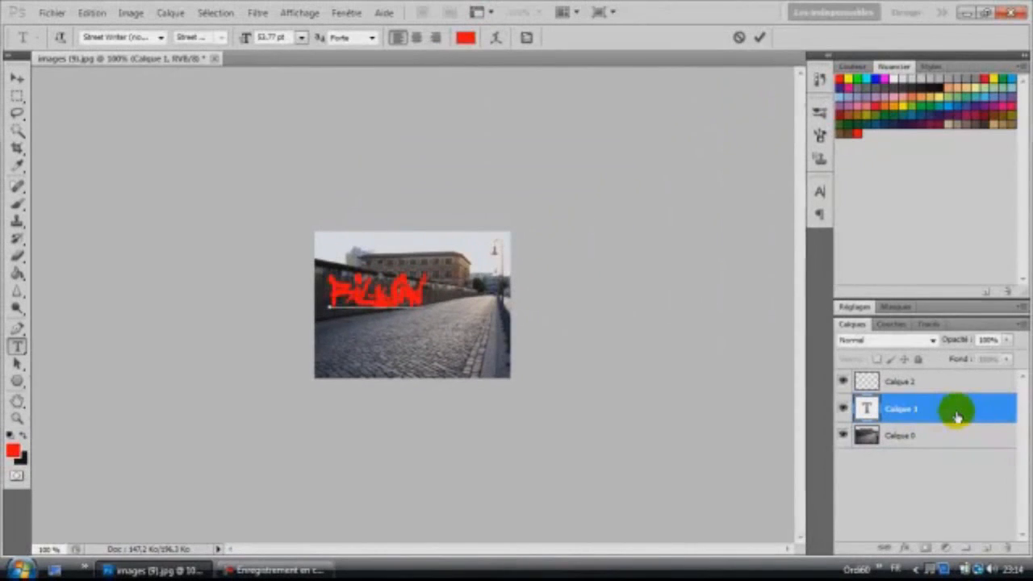
# Add a thin black outside stroke to the Riujin text layer through its layer style
pyautogui.click(956, 414)
pyautogui.doubleClick(956, 414)
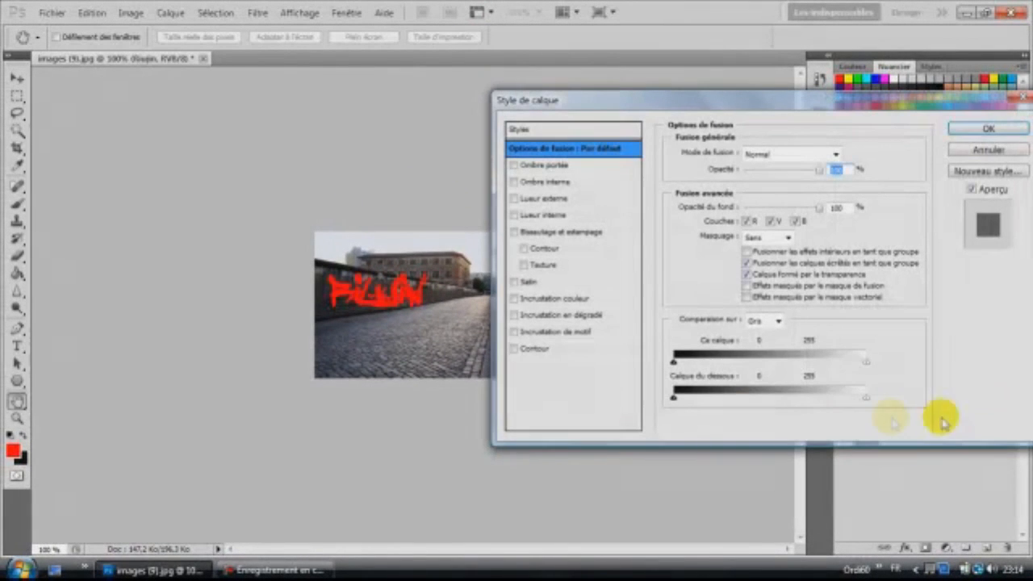
pyautogui.click(578, 352)
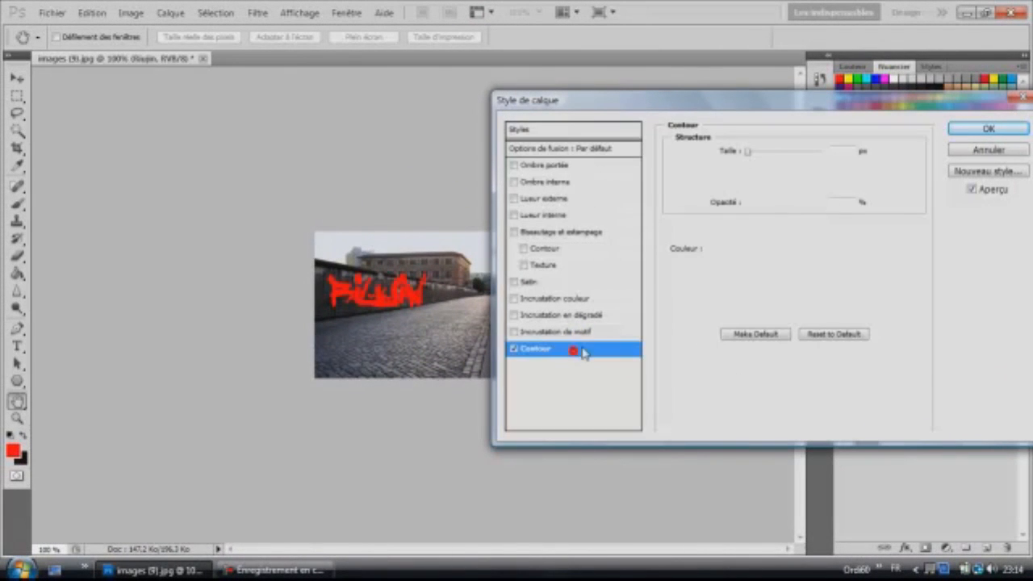
pyautogui.click(844, 152)
pyautogui.write('3')
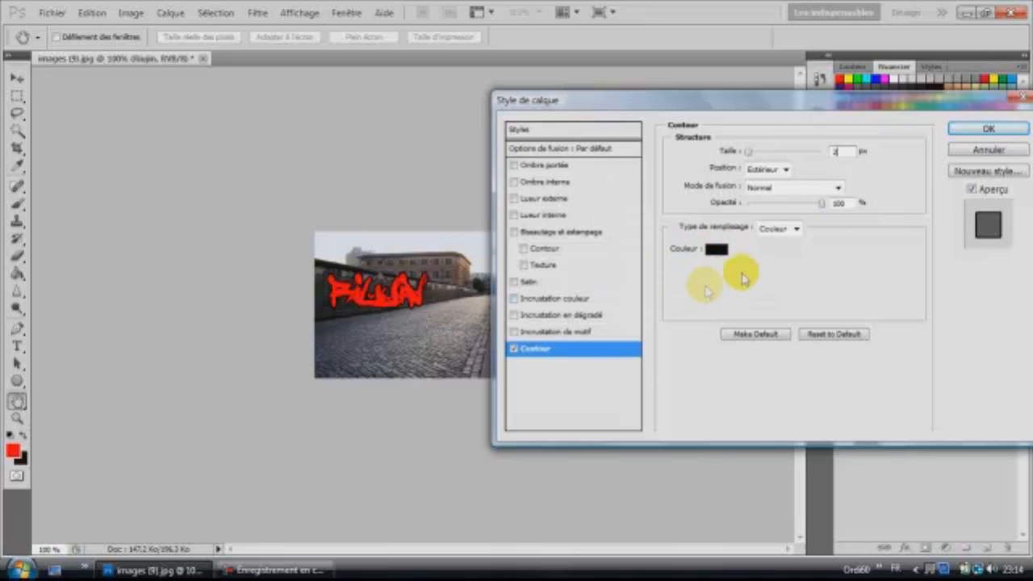
pyautogui.click(973, 130)
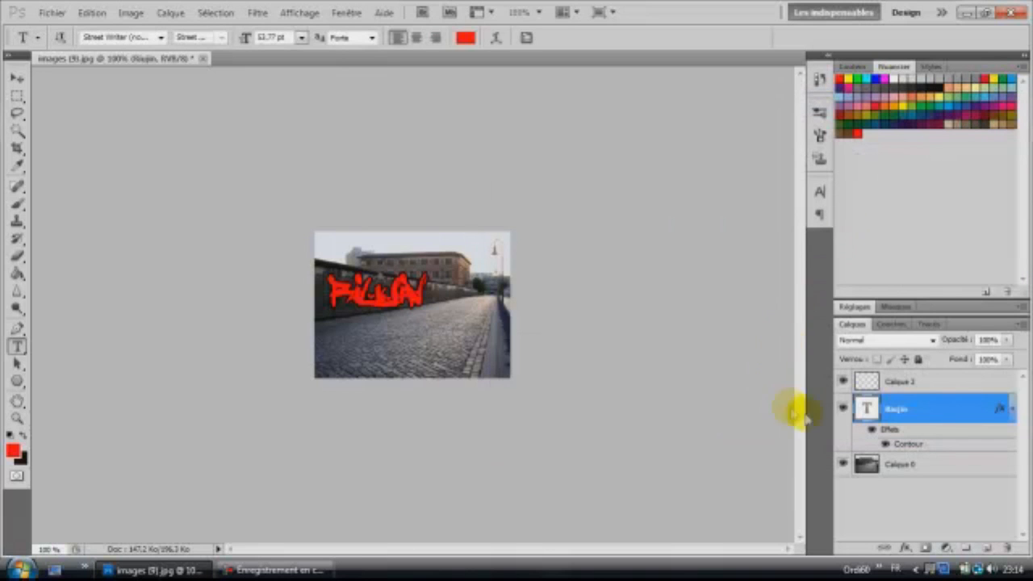
# Convert the Riujin text layer to a smart object and give it a 2 px yellow outside stroke
pyautogui.rightClick(898, 409)
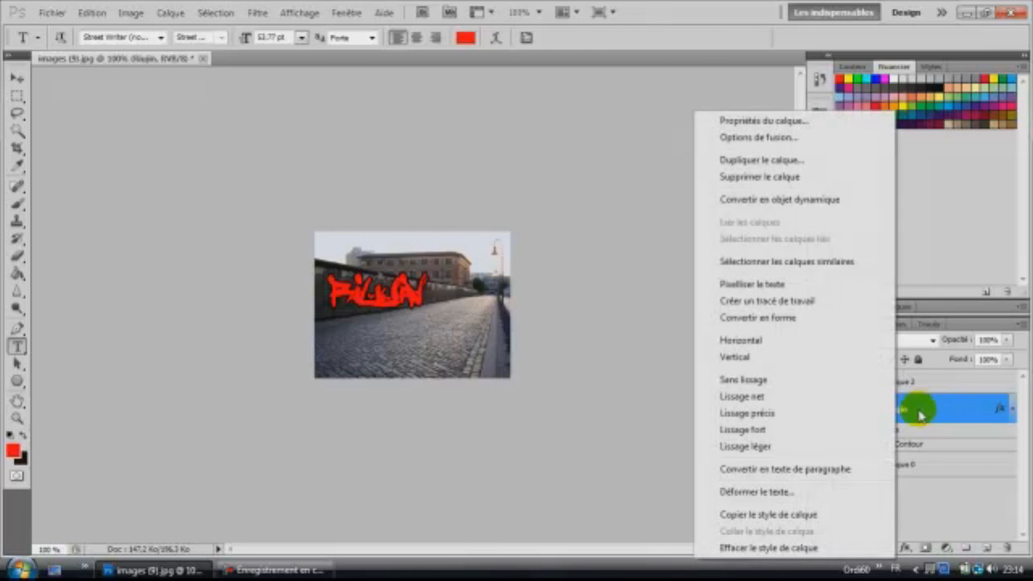
pyautogui.click(736, 199)
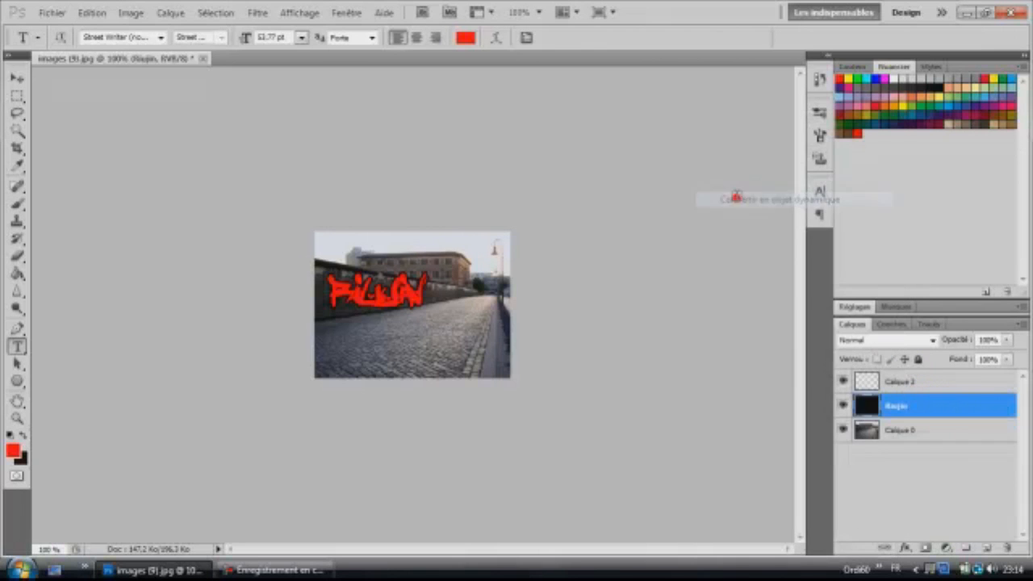
pyautogui.doubleClick(929, 410)
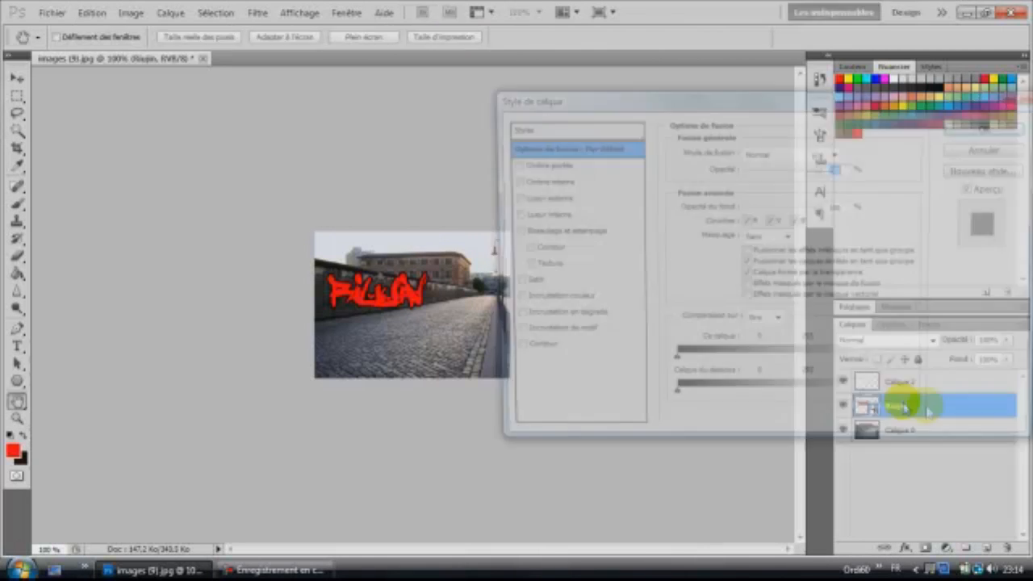
pyautogui.click(534, 347)
pyautogui.moveTo(846, 153); pyautogui.dragTo(818, 156)
pyautogui.write('2')
pyautogui.click(717, 248)
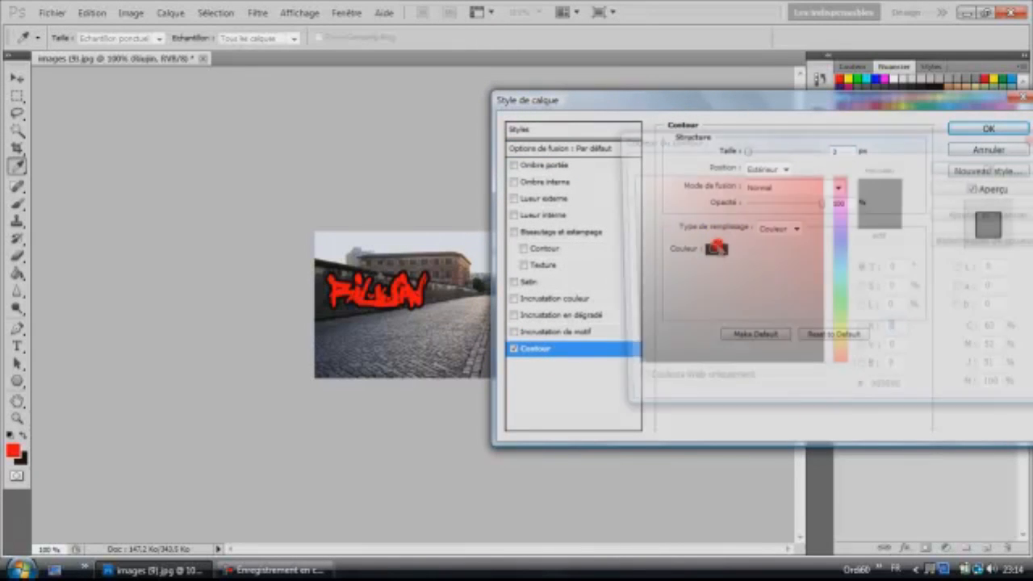
pyautogui.click(842, 337)
pyautogui.click(820, 176)
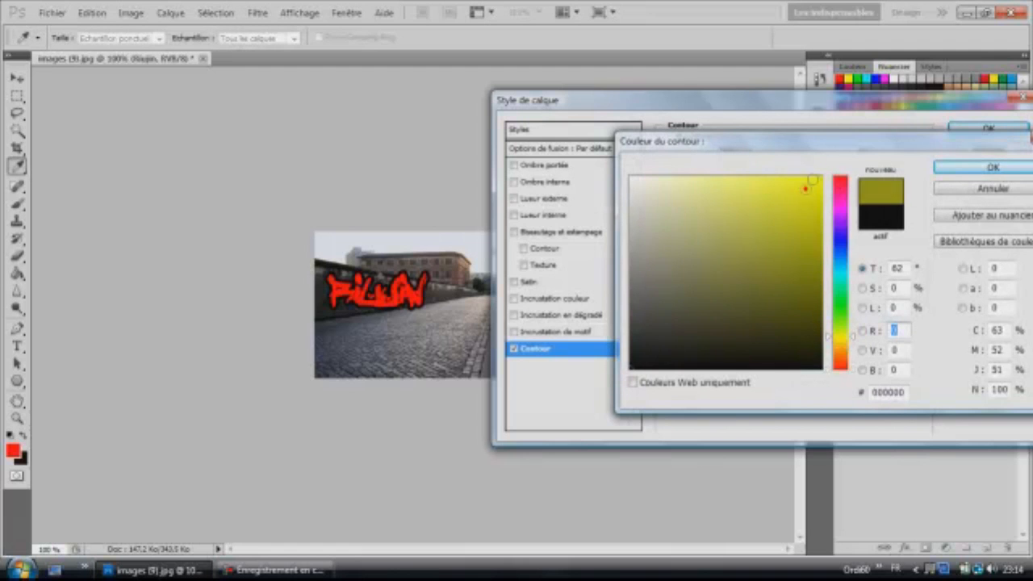
pyautogui.click(969, 166)
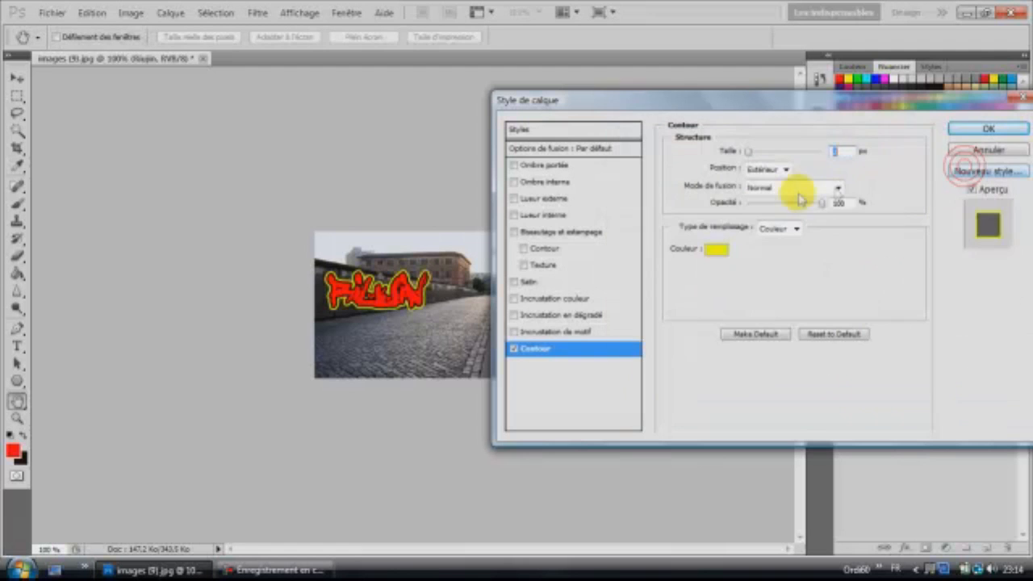
pyautogui.click(965, 136)
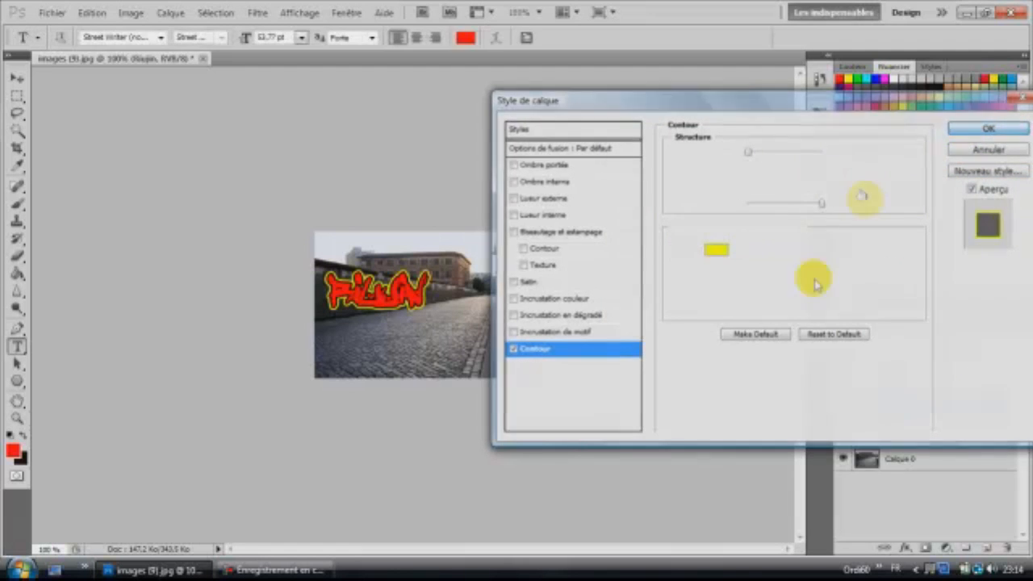
# Convert the yellow-outlined Riujin layer to a smart object again and rasterize it
pyautogui.click(868, 403)
pyautogui.rightClick(896, 407)
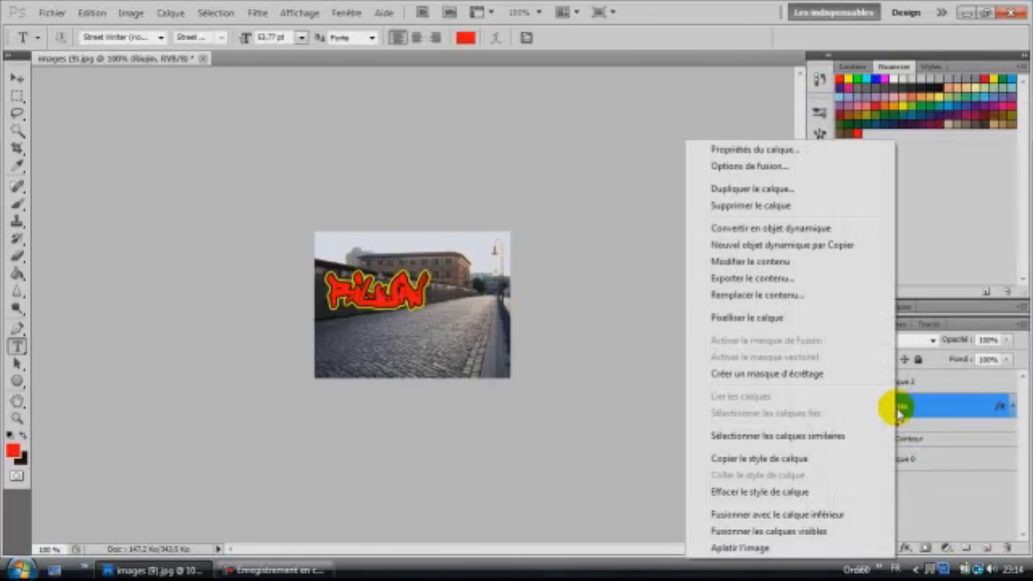
pyautogui.click(776, 226)
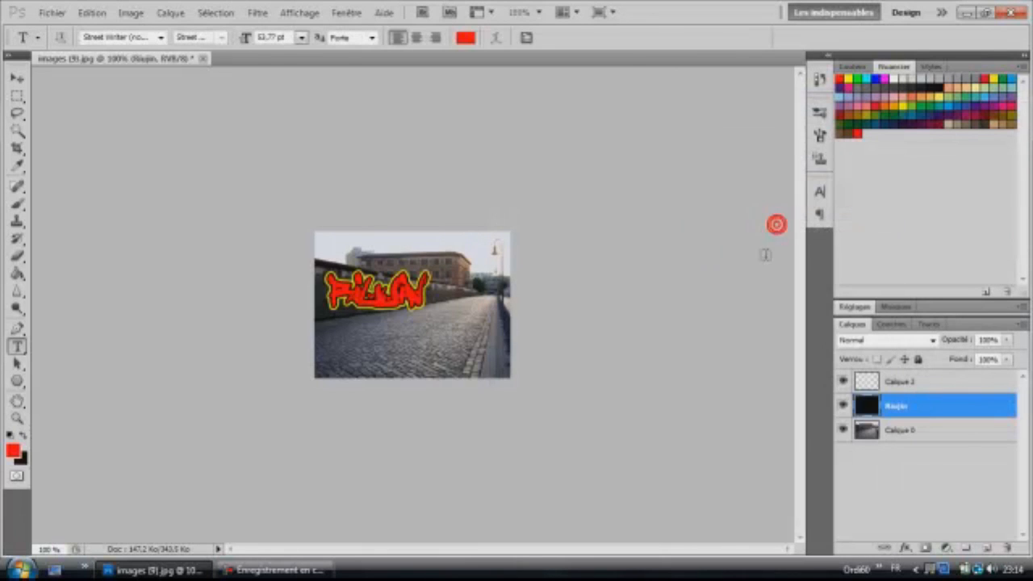
pyautogui.rightClick(928, 405)
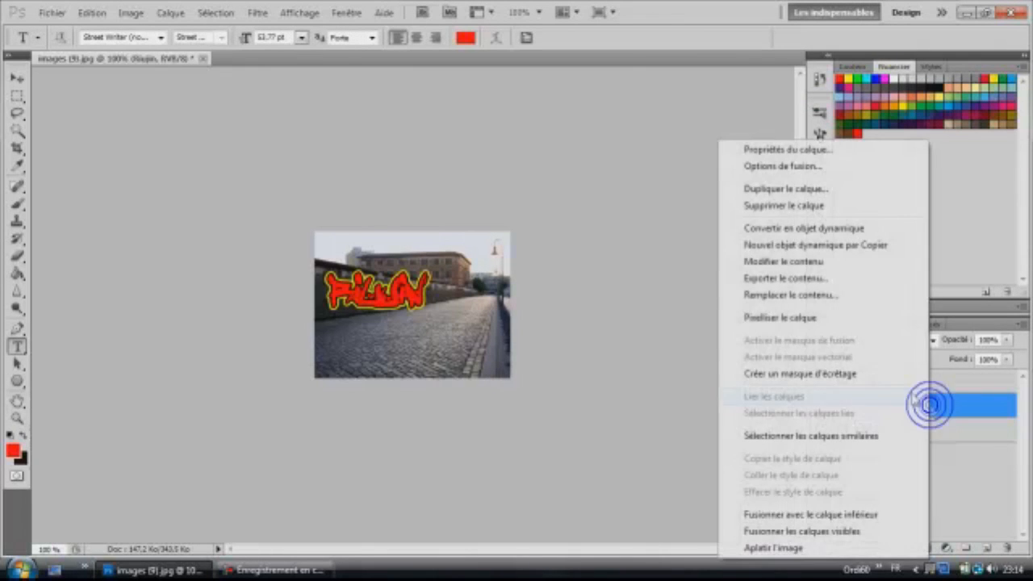
pyautogui.click(780, 317)
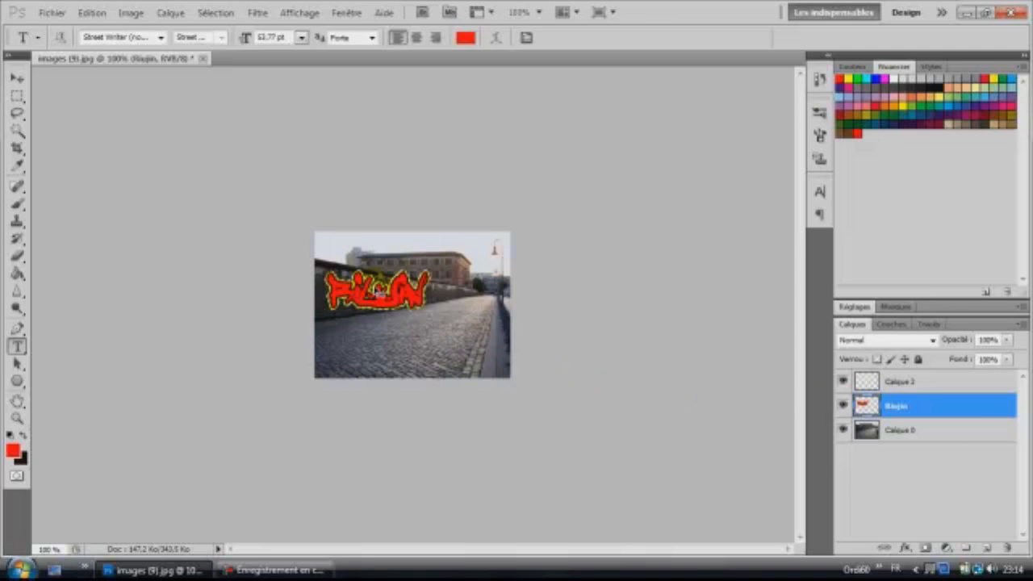
# Hide the Riujin layer and open the Vanishing Point filter on the empty Calque 2 layer
pyautogui.click(843, 405)
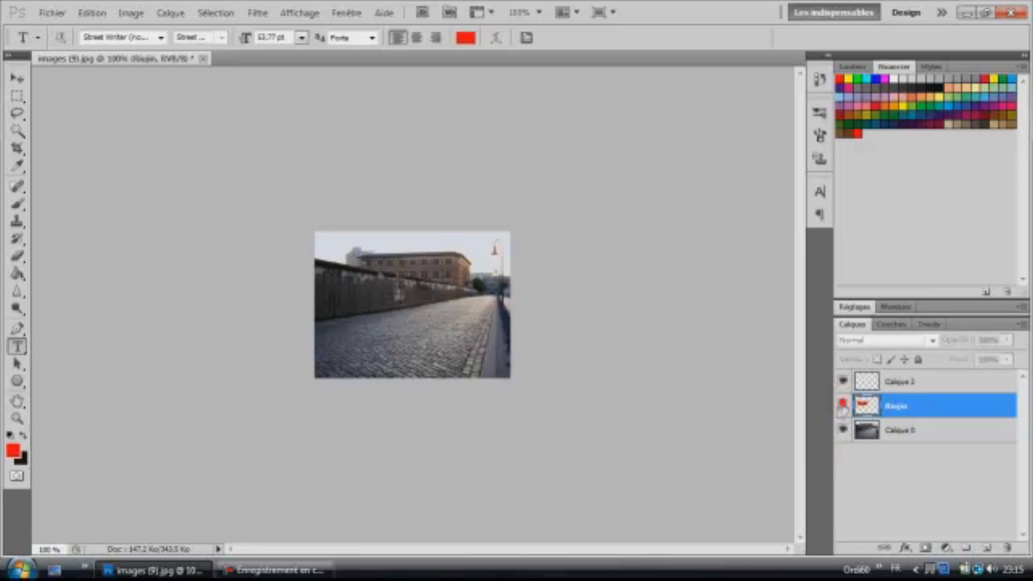
pyautogui.click(913, 385)
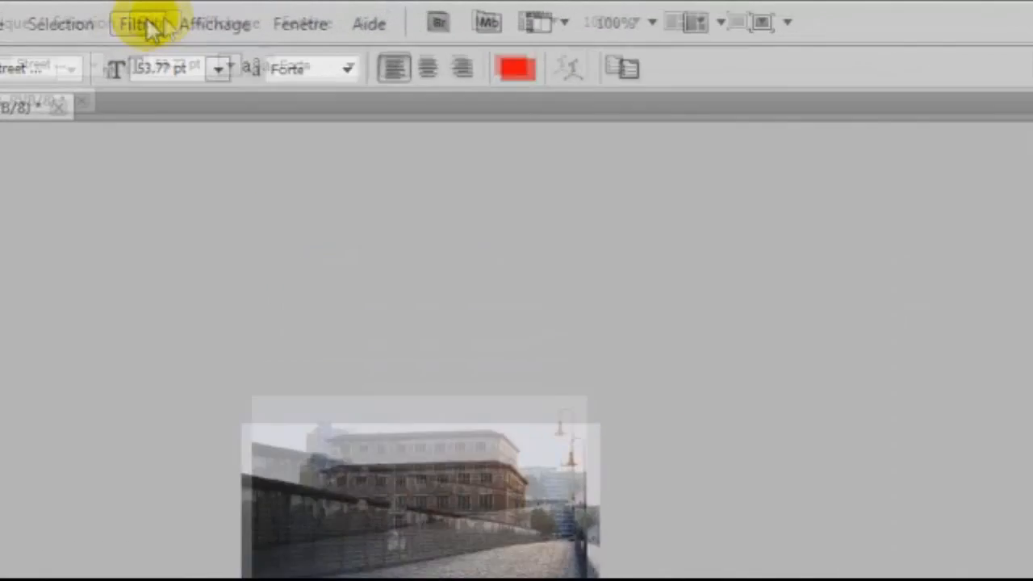
pyautogui.click(257, 13)
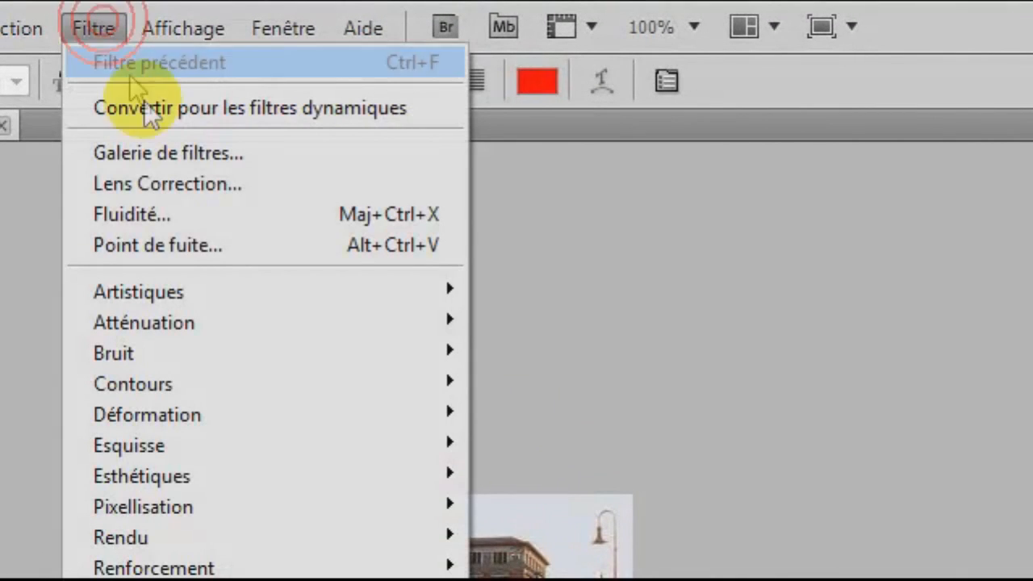
pyautogui.click(192, 242)
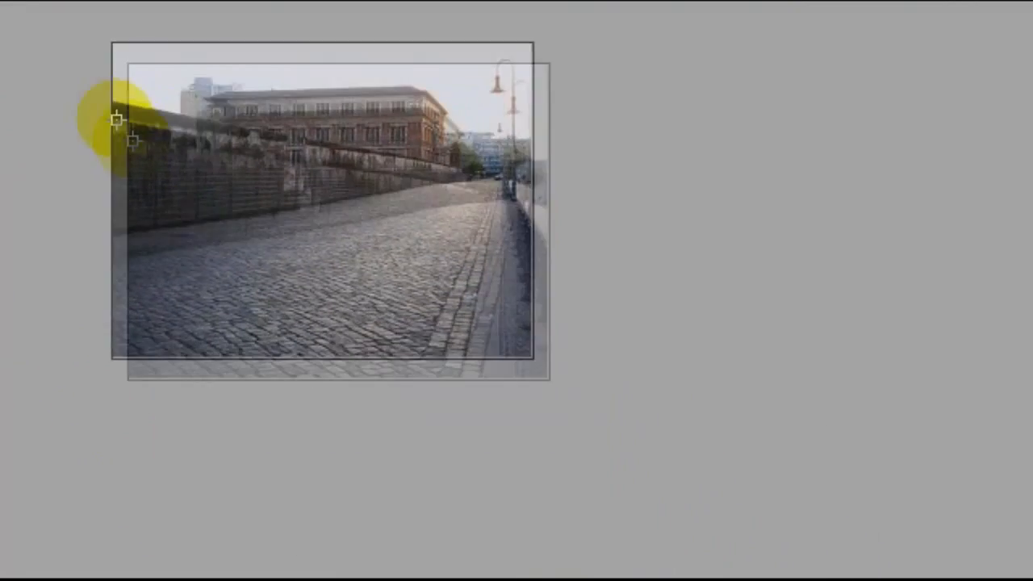
# Create a four-corner perspective plane that follows the long wall from the photo's near edge toward the end of the street
pyautogui.click(456, 571)
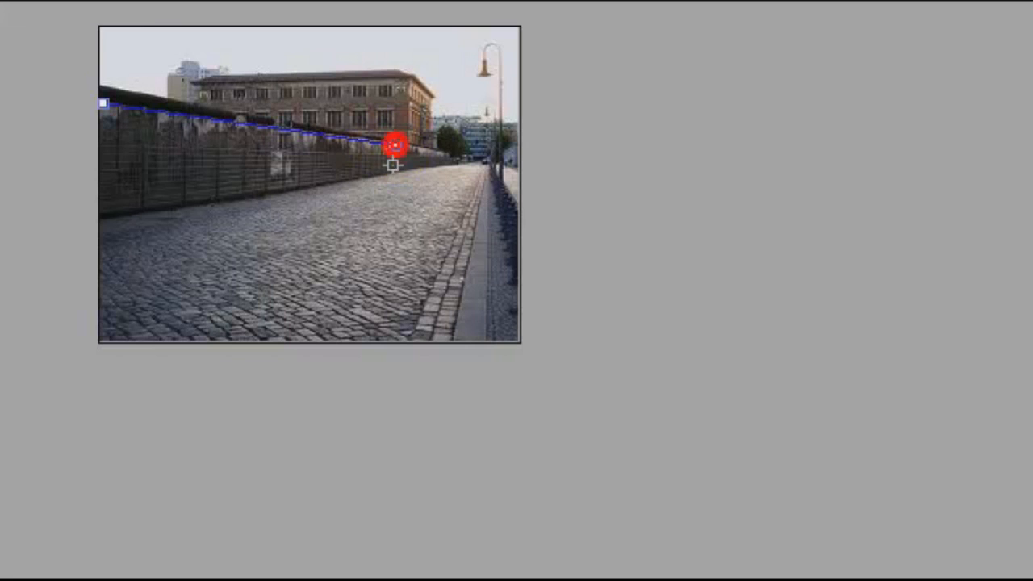
pyautogui.click(394, 145)
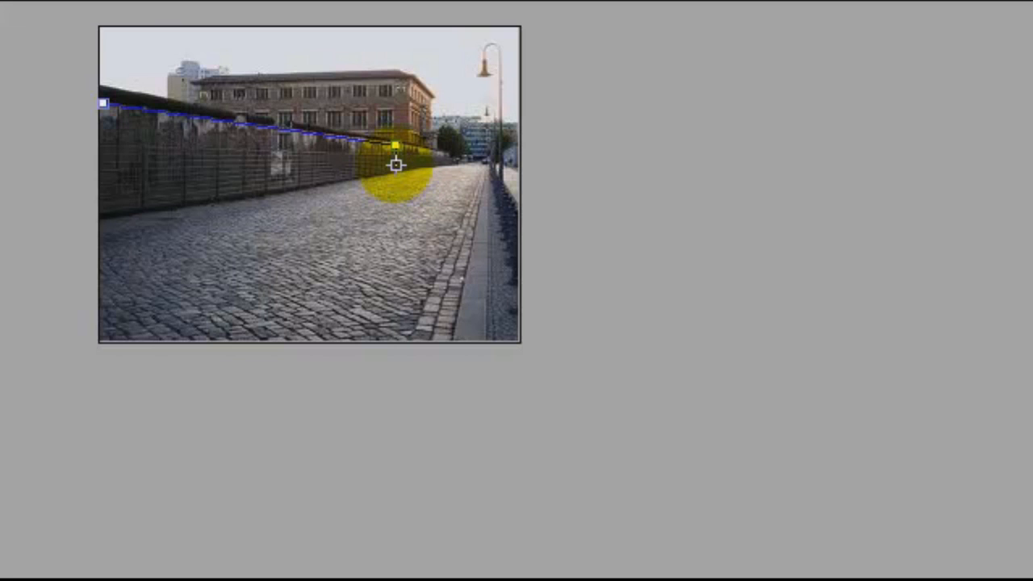
pyautogui.click(395, 166)
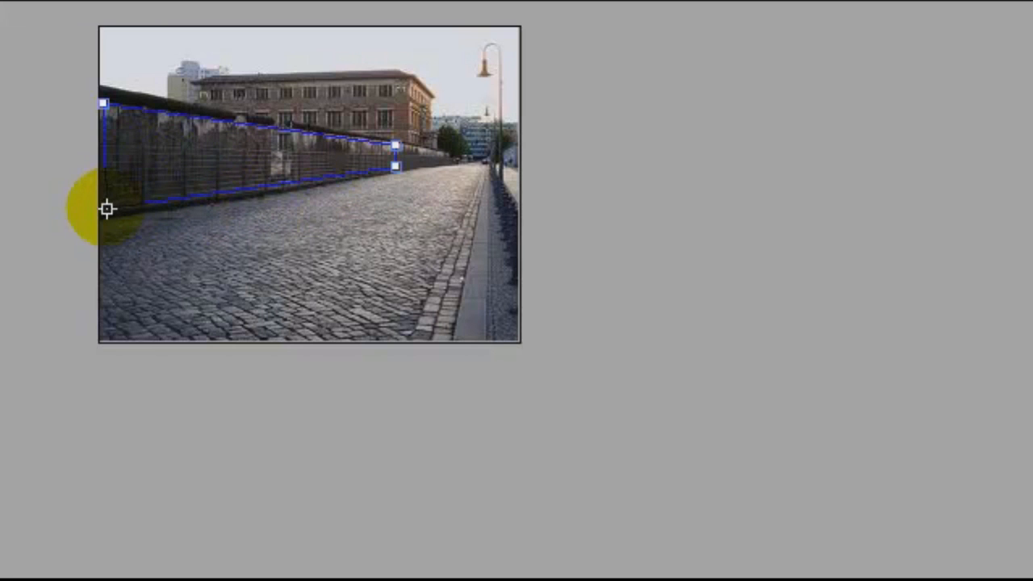
pyautogui.click(106, 209)
pyautogui.click(105, 207)
pyautogui.click(252, 165)
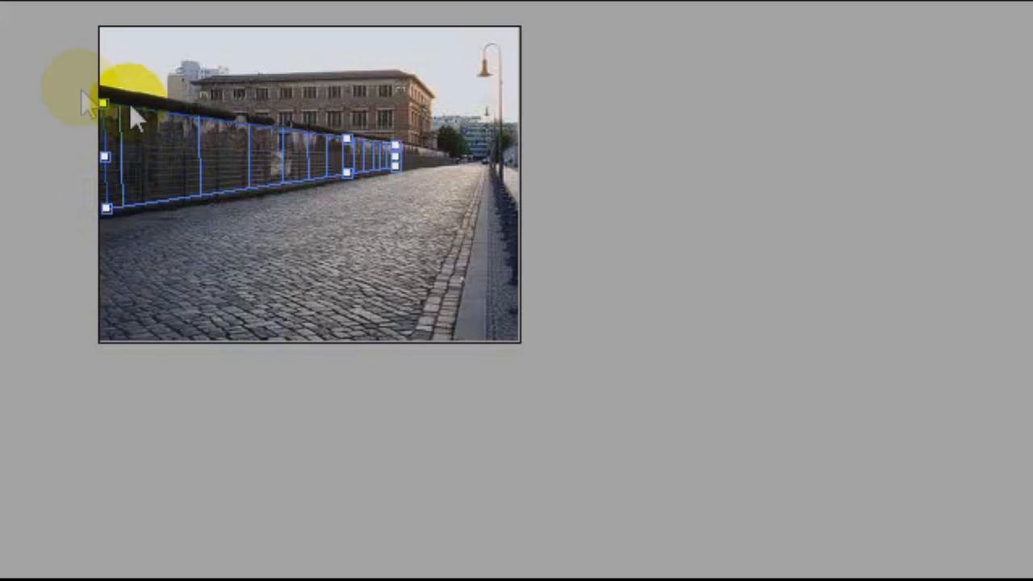
# Paste the copied graffiti text into the Vanishing Point view and move it onto the wall's perspective plane with the Transform tool
pyautogui.hotkey('ctrl', 'v')
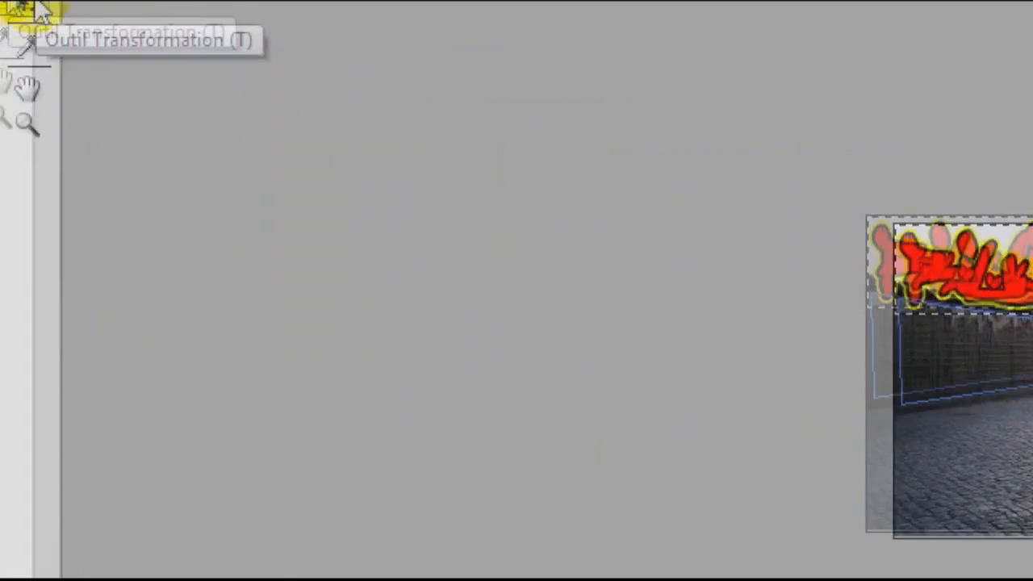
pyautogui.click(34, 6)
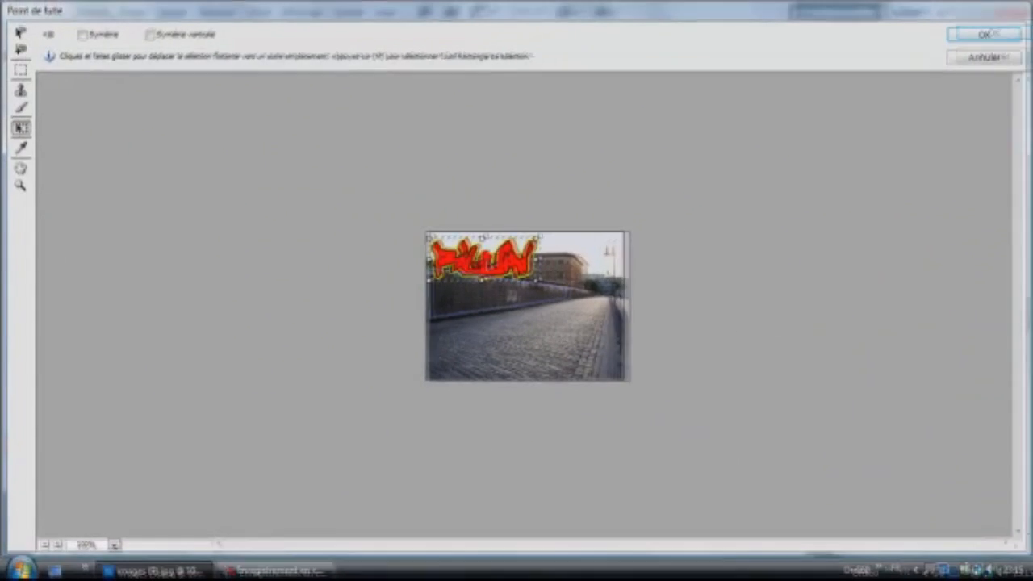
pyautogui.moveTo(483, 259); pyautogui.dragTo(484, 342)
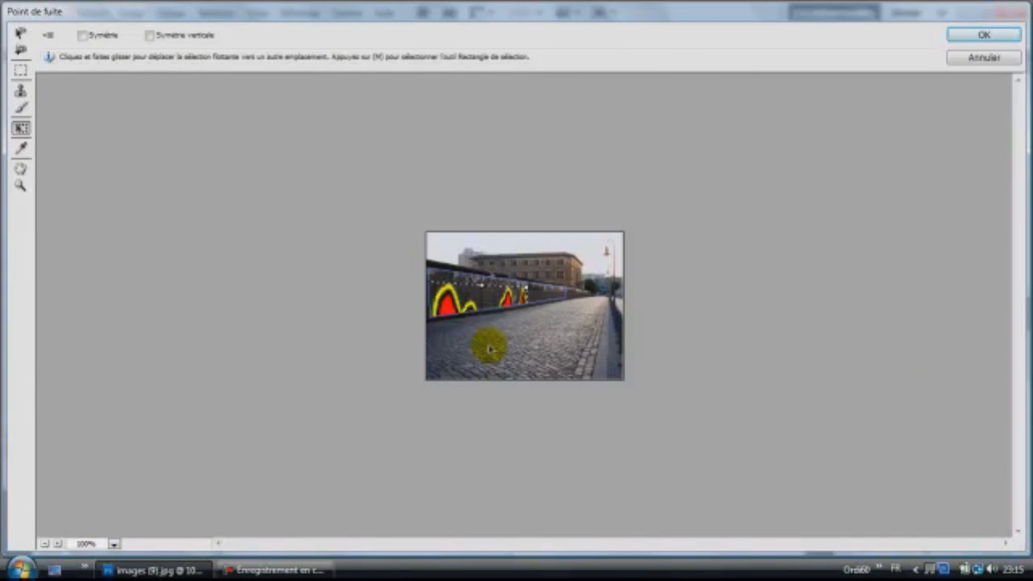
# Scale and reposition the pasted graffiti within the plane until the whole lettering fits between the wall's upper and lower edges
pyautogui.moveTo(527, 281); pyautogui.dragTo(492, 303)
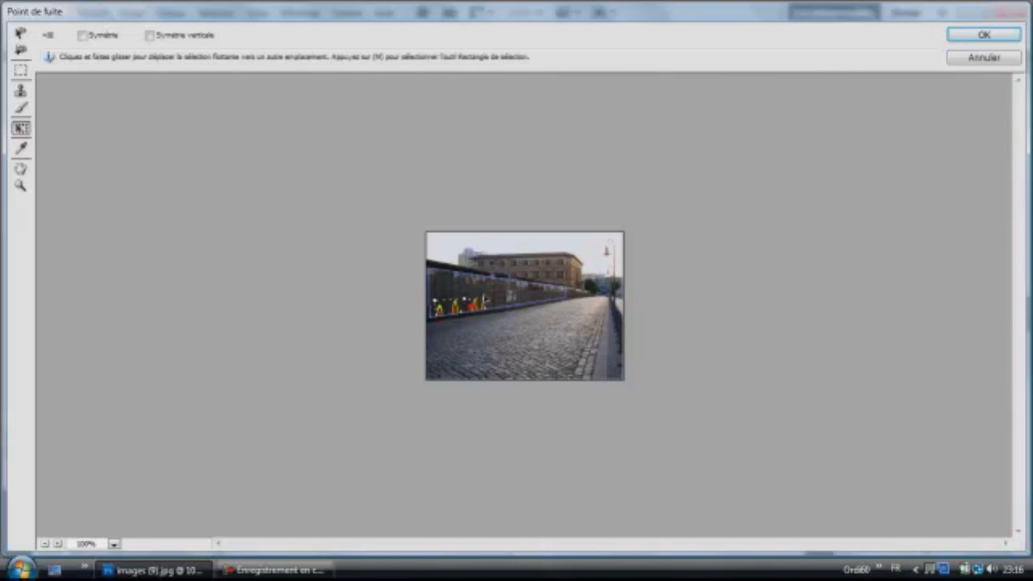
pyautogui.moveTo(494, 259); pyautogui.dragTo(466, 250)
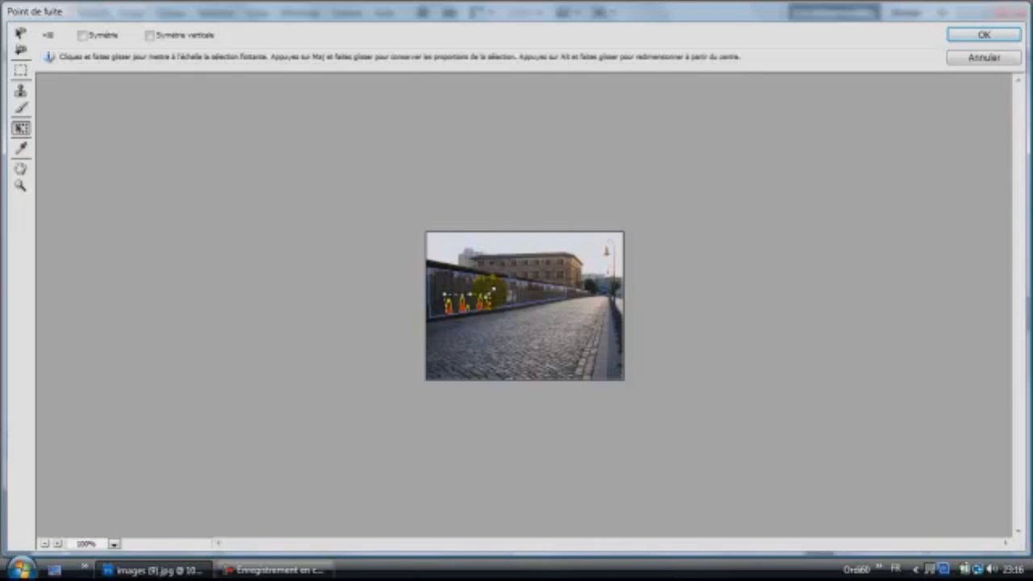
pyautogui.moveTo(473, 274)
pyautogui.mouseDown()
pyautogui.moveTo(473, 210)
pyautogui.moveTo(477, 266)
pyautogui.mouseUp()
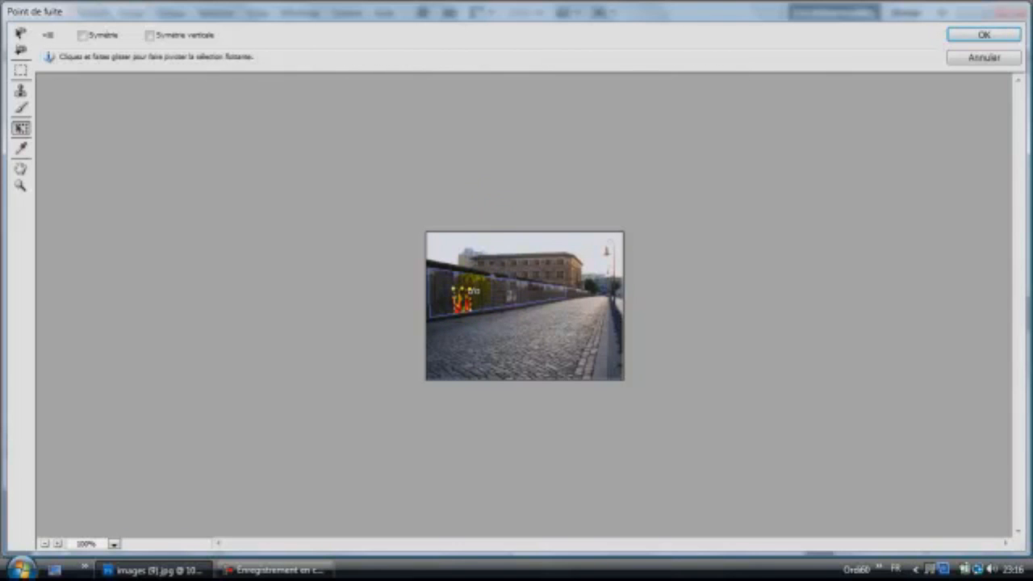
pyautogui.moveTo(467, 301); pyautogui.dragTo(470, 292)
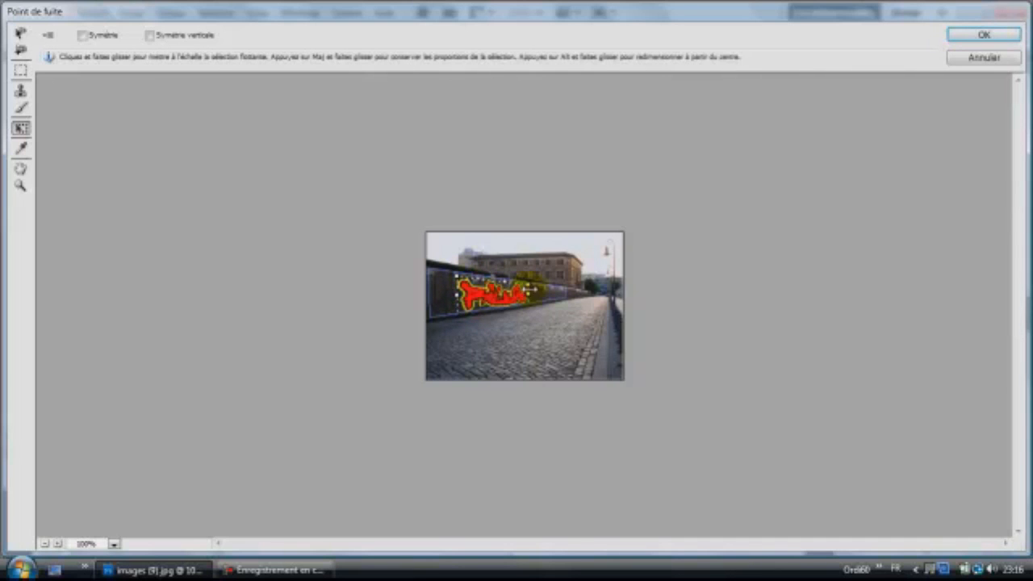
# Stretch the graffiti to the wall's near edge, adjust its width toward the street's far end, and apply the Vanishing Point filter
pyautogui.moveTo(454, 295); pyautogui.dragTo(429, 273)
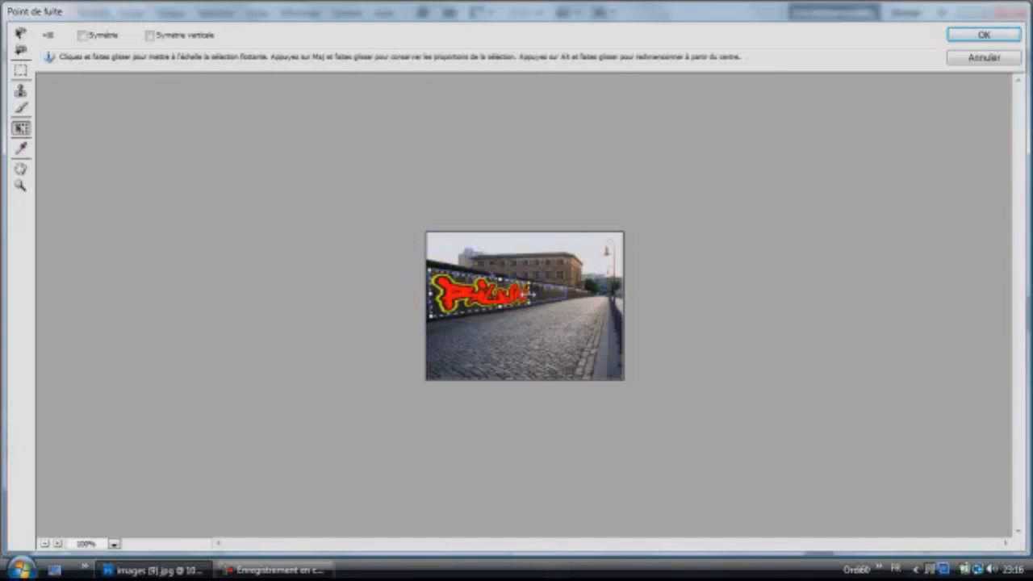
pyautogui.moveTo(529, 293); pyautogui.dragTo(544, 293)
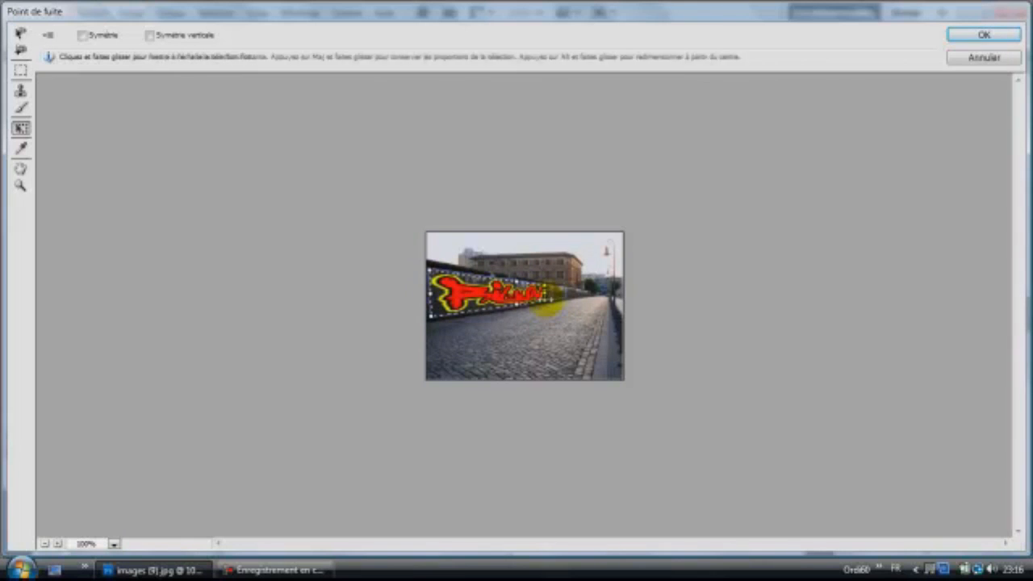
pyautogui.moveTo(546, 292); pyautogui.dragTo(518, 289)
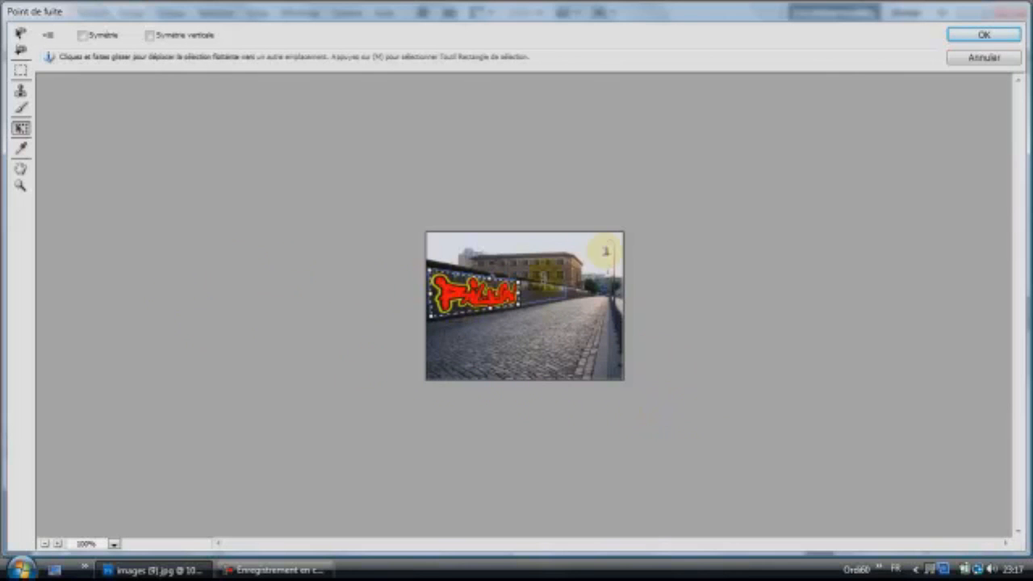
pyautogui.click(985, 33)
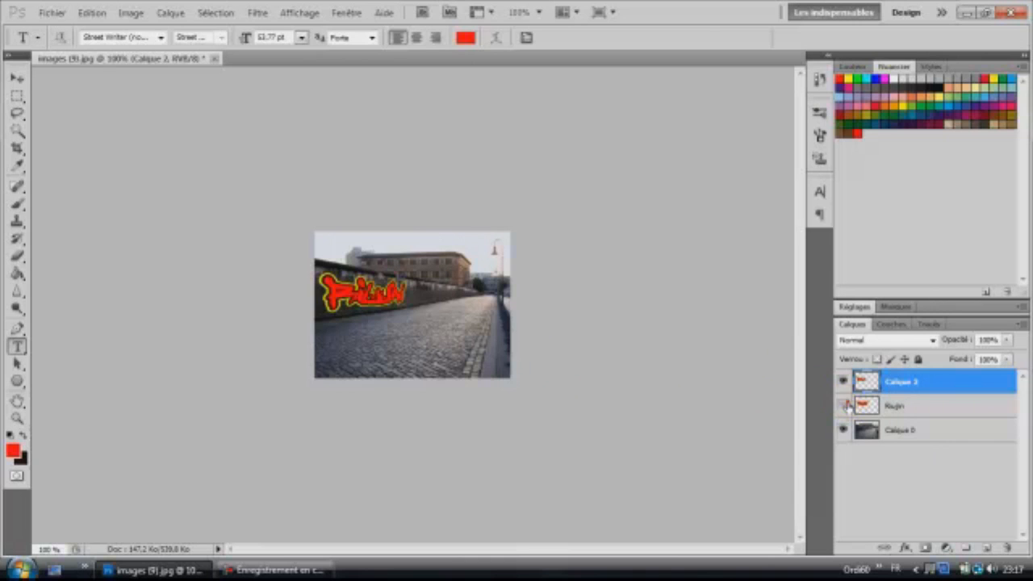
# Compare the flat Riujin layer with the perspective graffiti on Calque 2 by switching their visibility, ending with only the perspective version shown
pyautogui.click(844, 405)
pyautogui.click(844, 382)
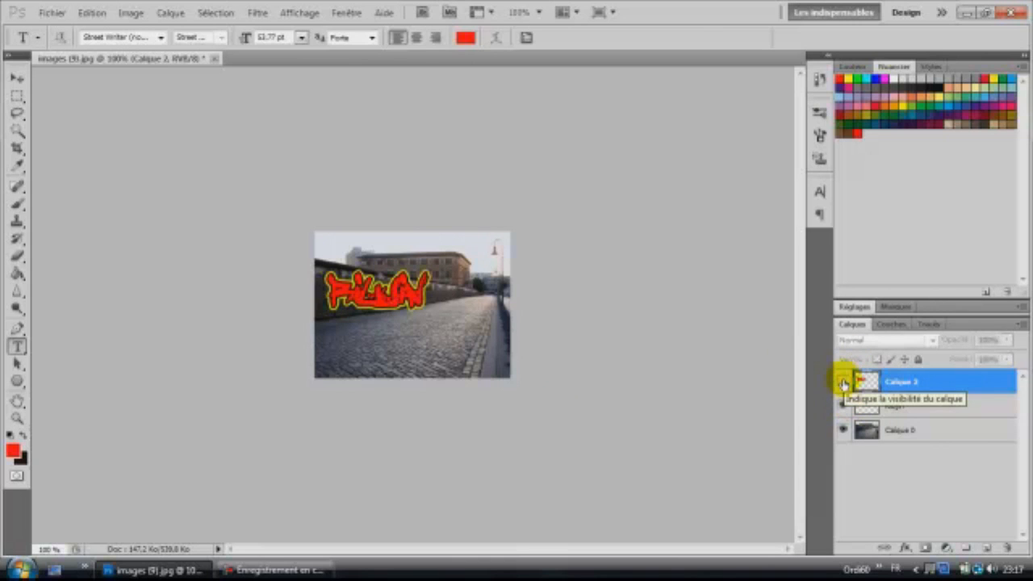
pyautogui.click(844, 405)
pyautogui.click(844, 382)
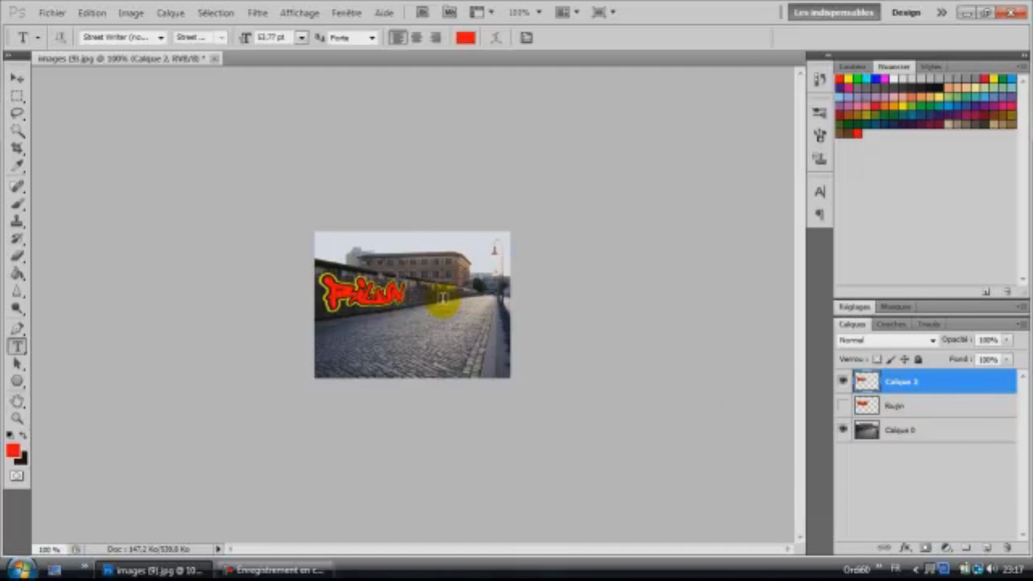
# Set the blend mode of the Calque 2 graffiti layer to Différence
pyautogui.doubleClick(902, 407)
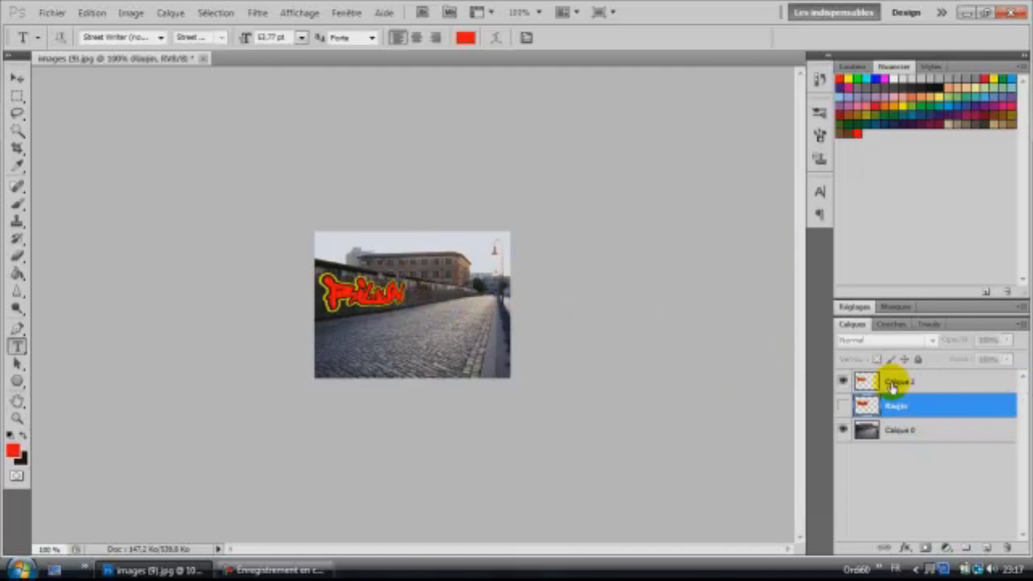
pyautogui.click(888, 382)
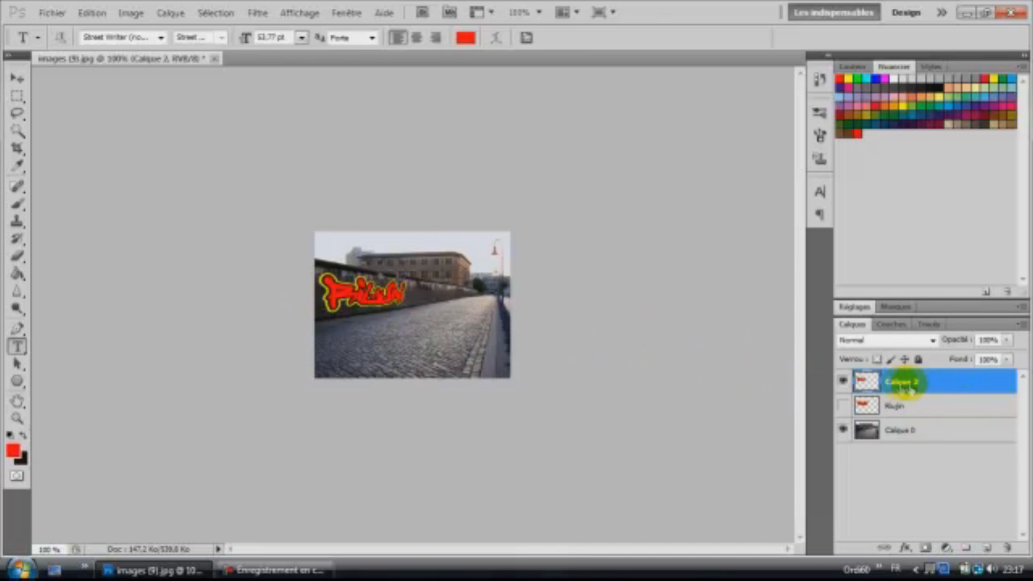
pyautogui.click(928, 339)
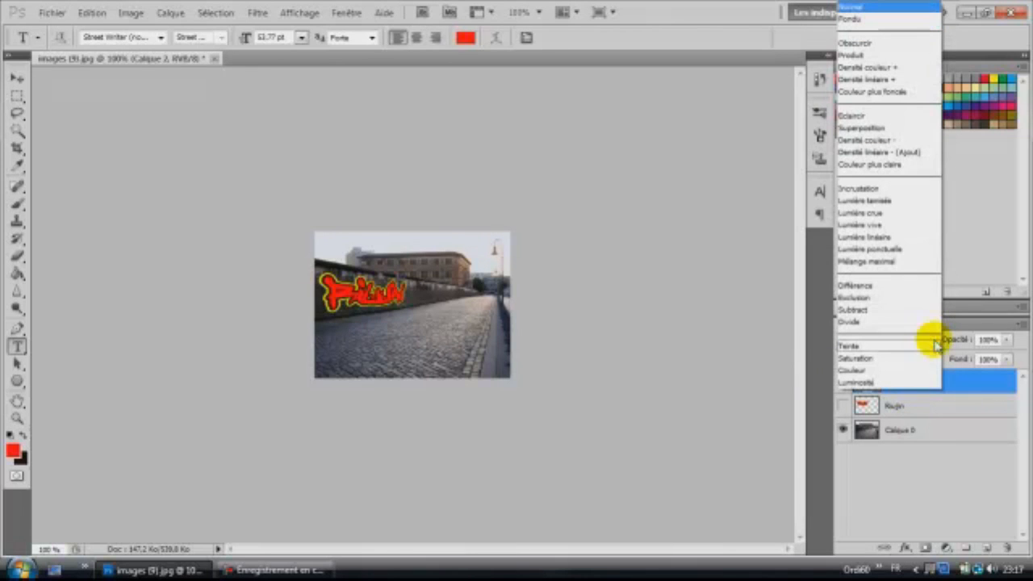
pyautogui.click(855, 286)
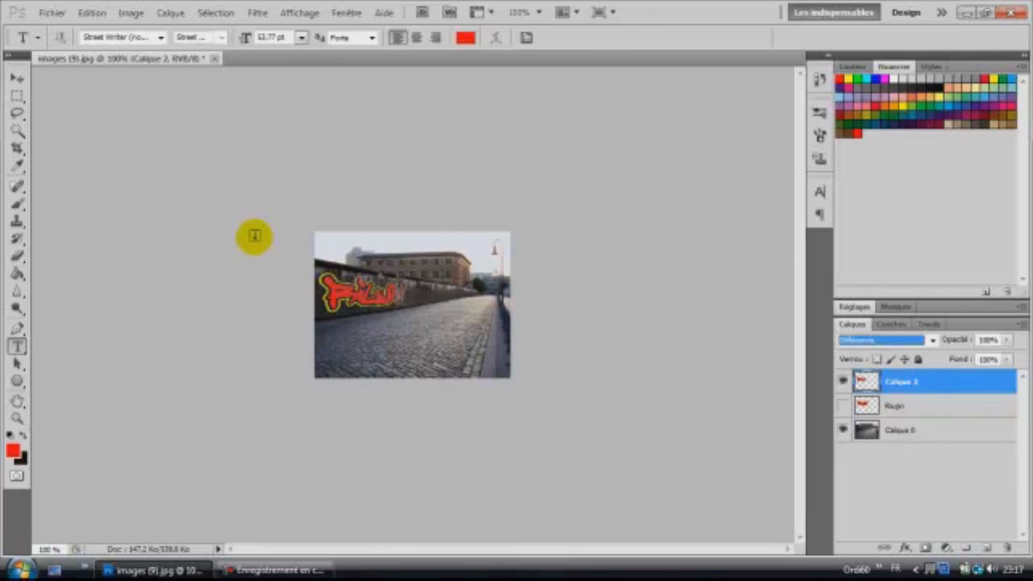
# Bring up the file commands for the graffiti composite
pyautogui.click(53, 12)
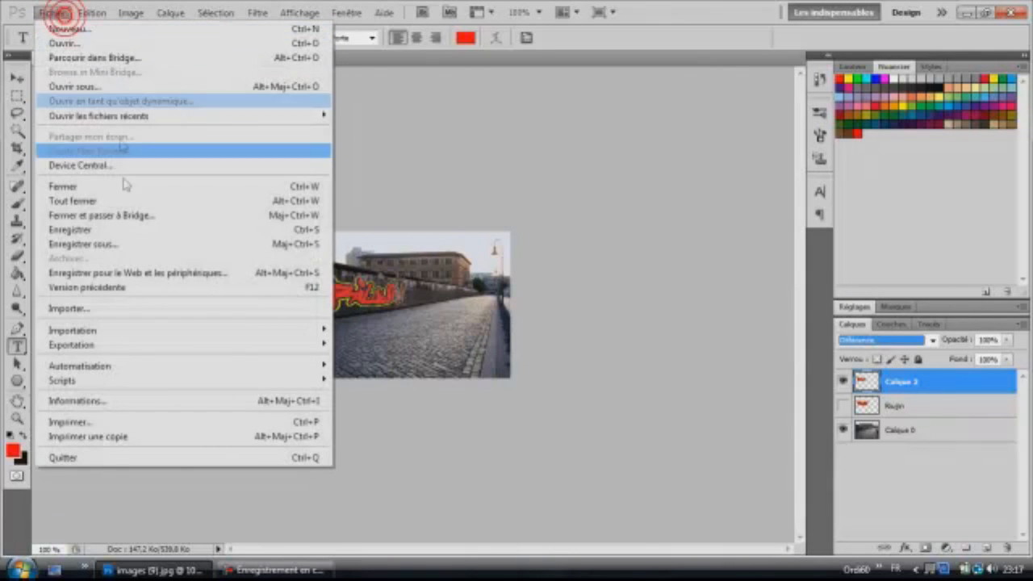